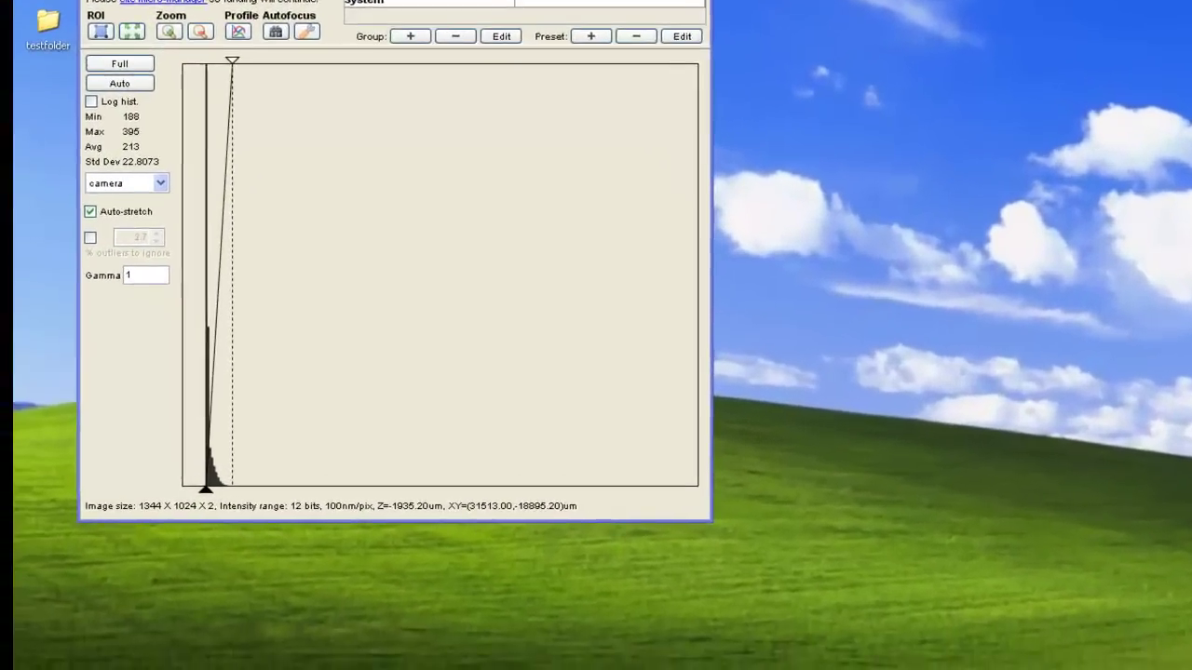
Step: Open the multi-dimensional acquisition settings and set the time points to 3 with an interval of 0 ms
click(58, 112)
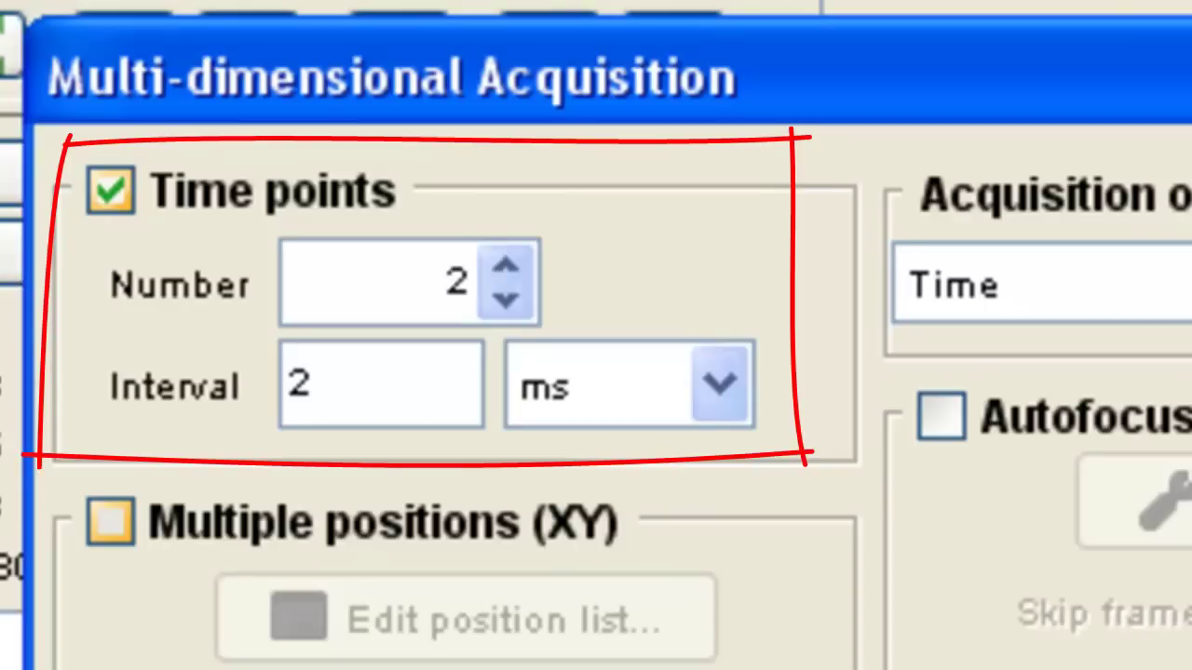
key(Tab)
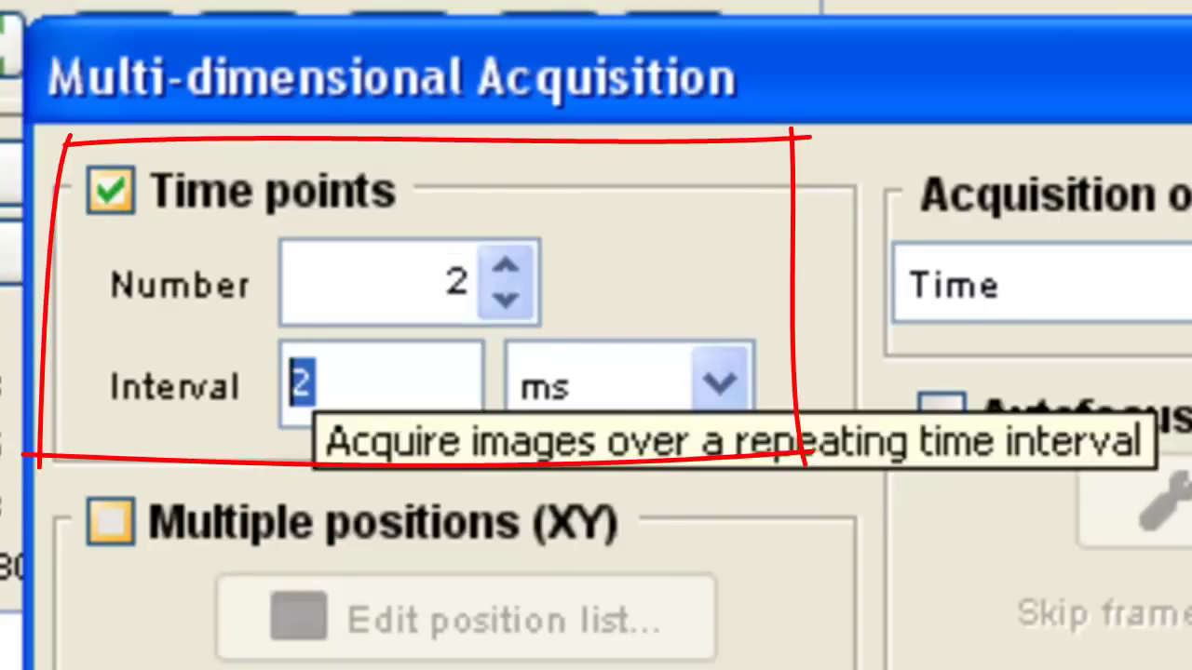
key(shift+Tab)
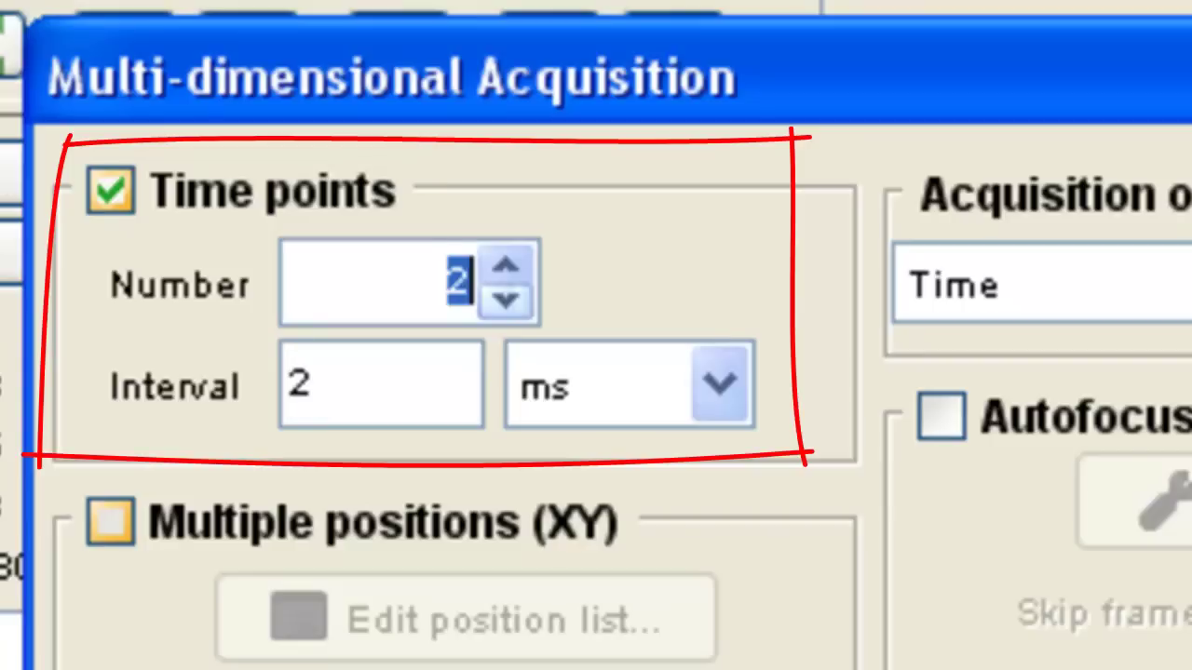
text(3)
key(Tab)
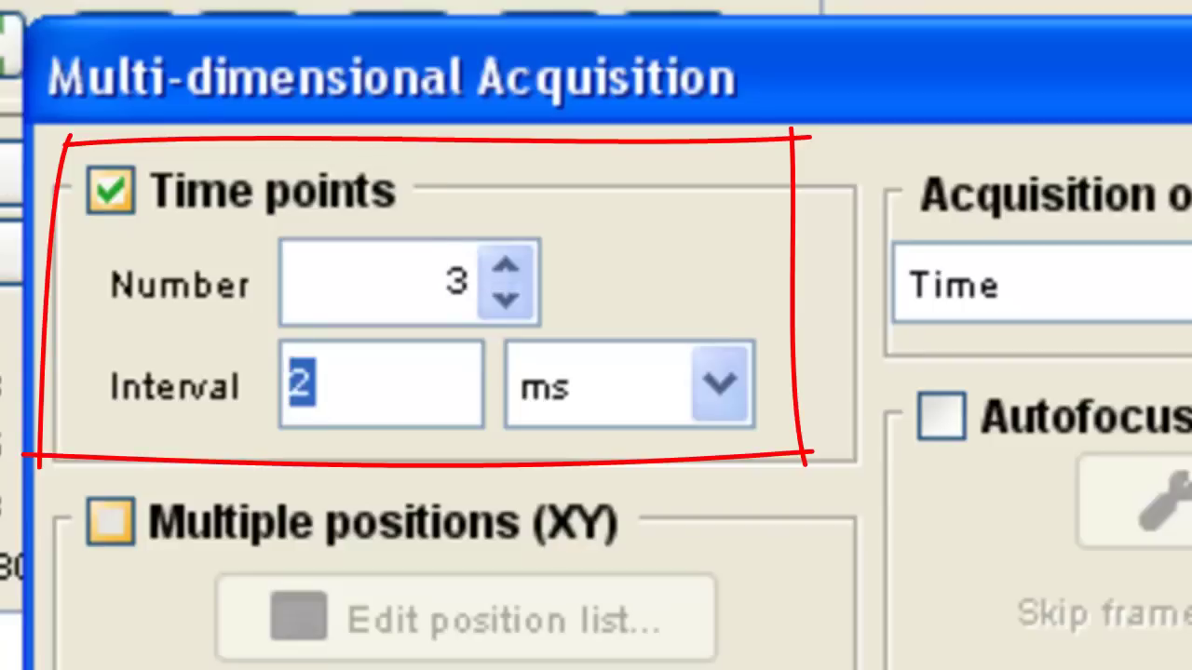
text(0)
Step: Enable multiple XY positions and mark the stage location of each chosen field of view in the position list
click(111, 521)
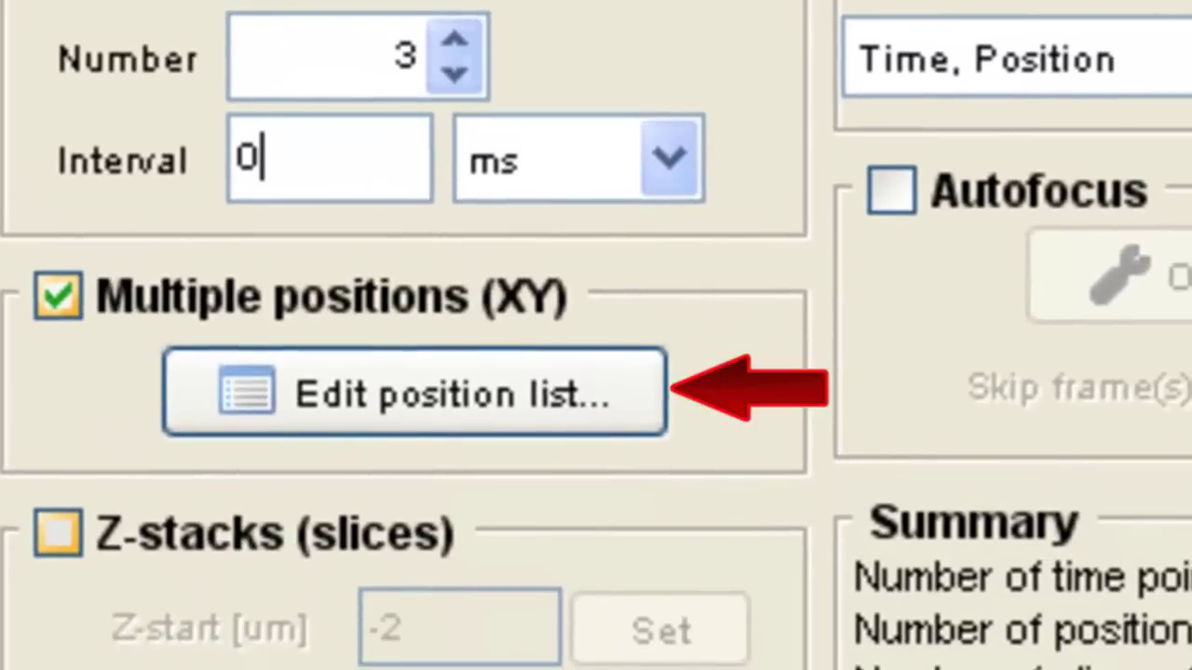
click(414, 392)
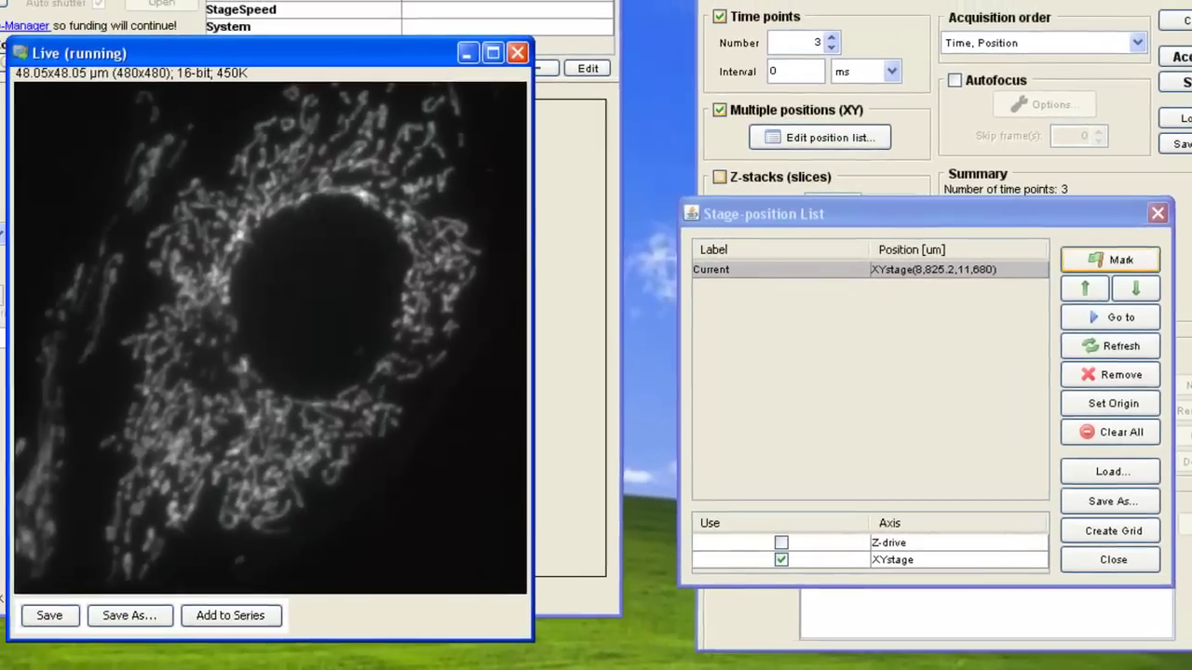
click(858, 321)
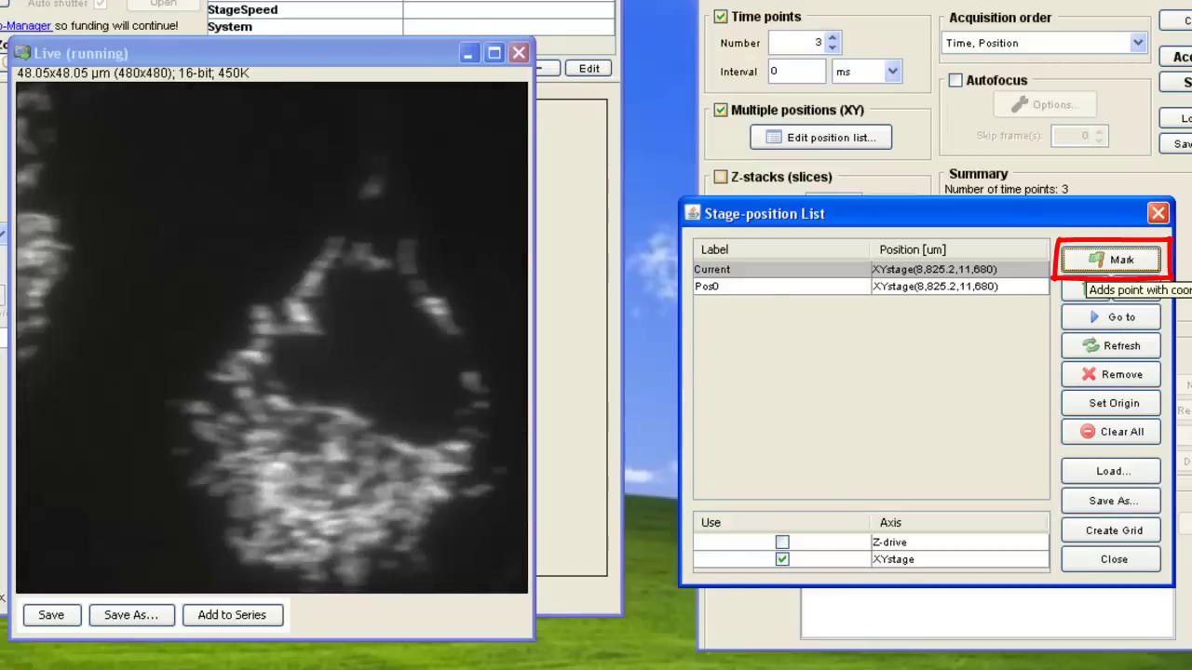
click(1111, 260)
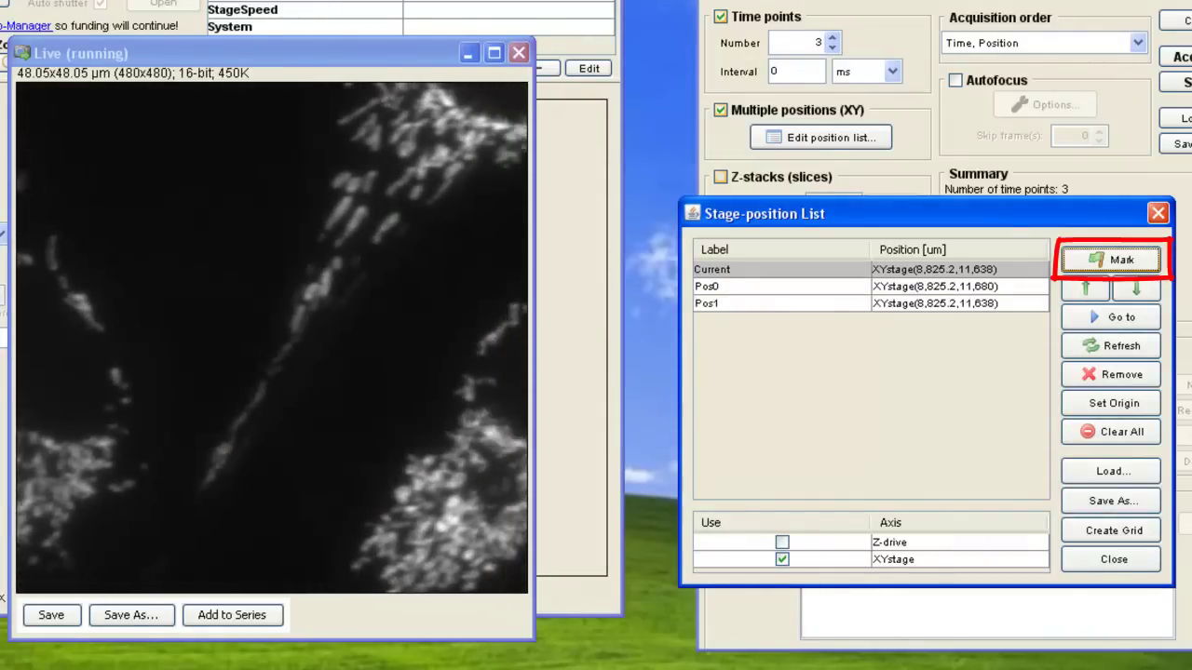
click(1111, 260)
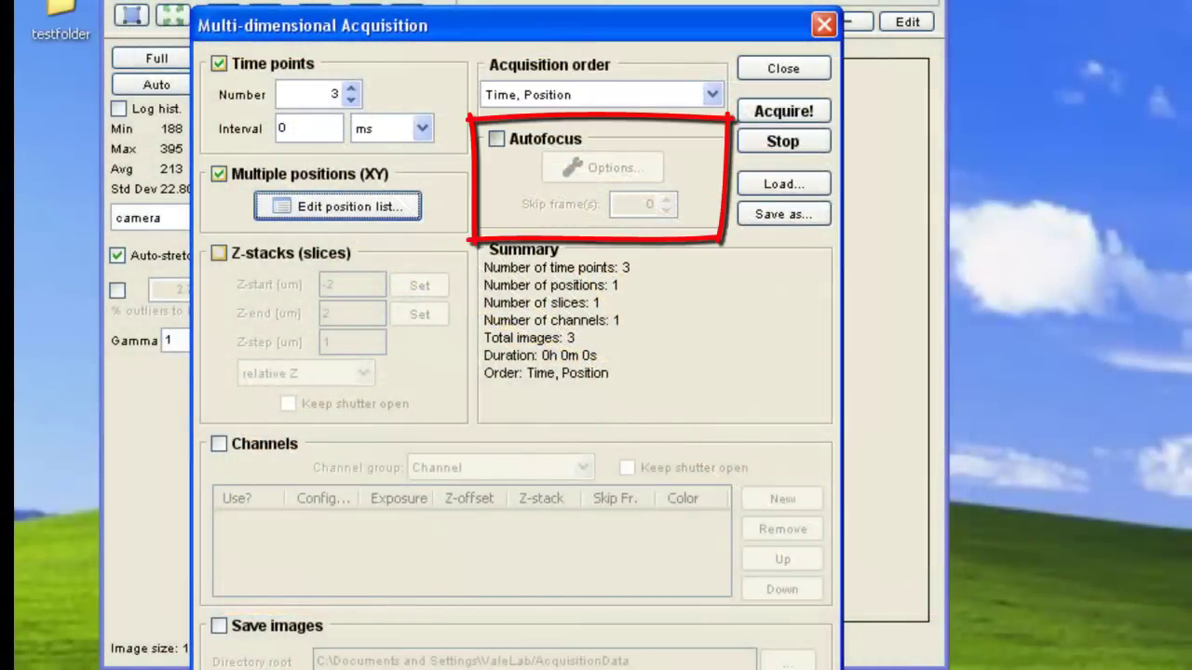
Step: Enable autofocus for the acquisition and choose JAF(H&P) as the autofocus method
click(497, 139)
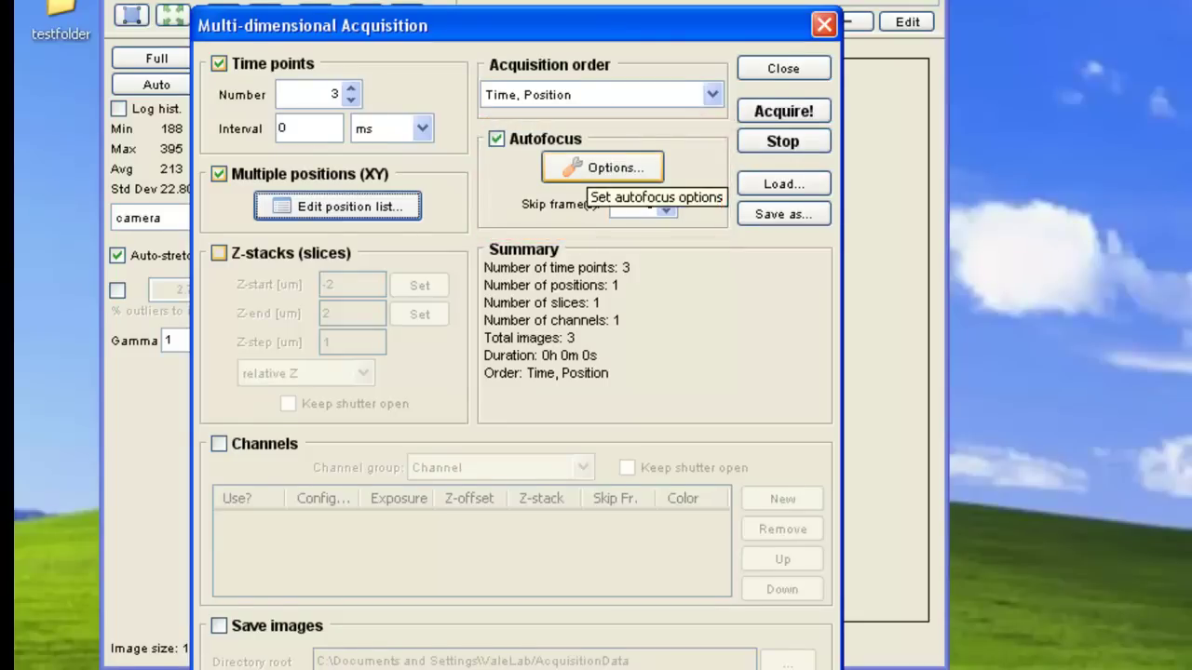
click(588, 168)
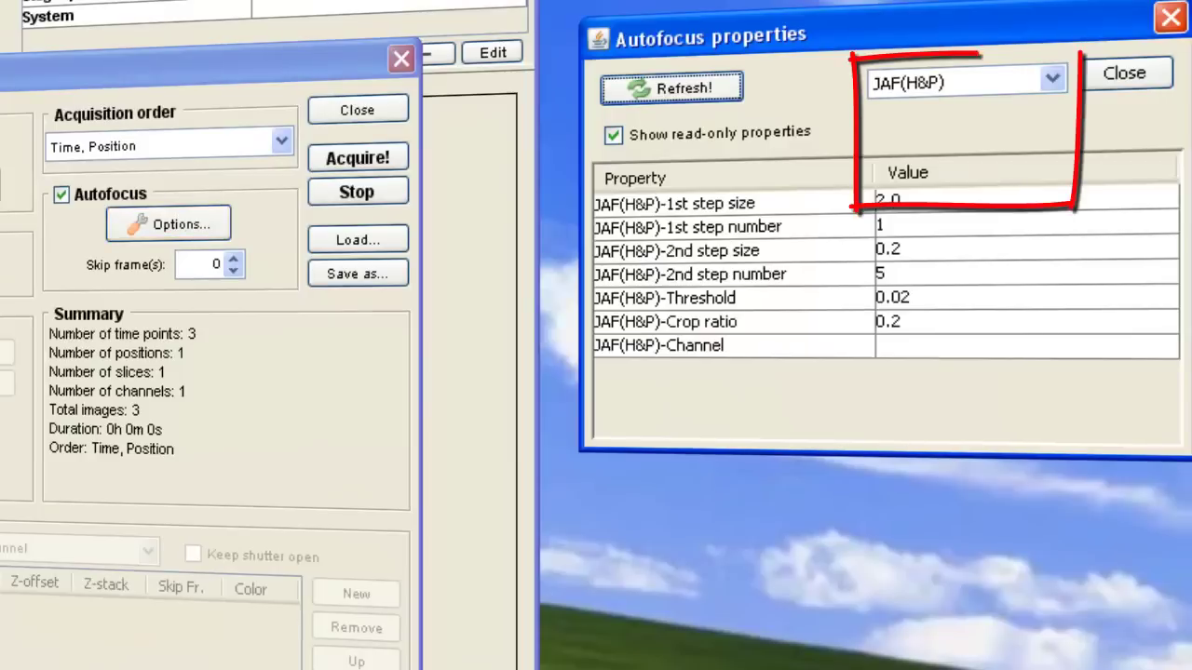
click(1052, 80)
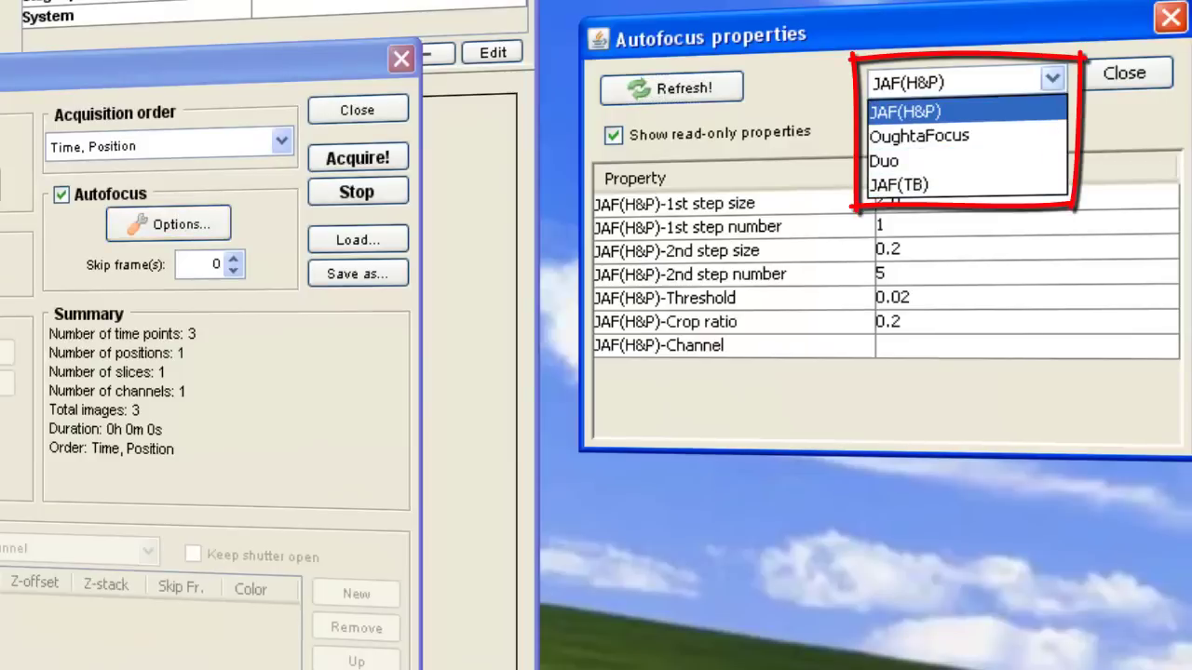
click(908, 110)
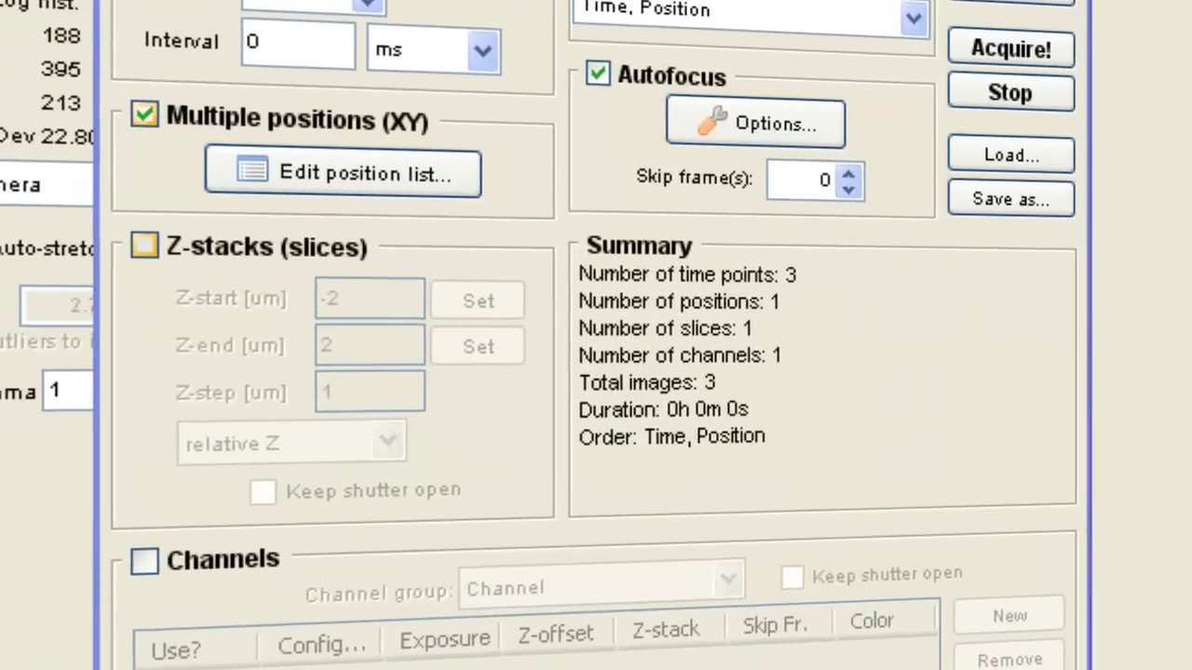
click(1125, 72)
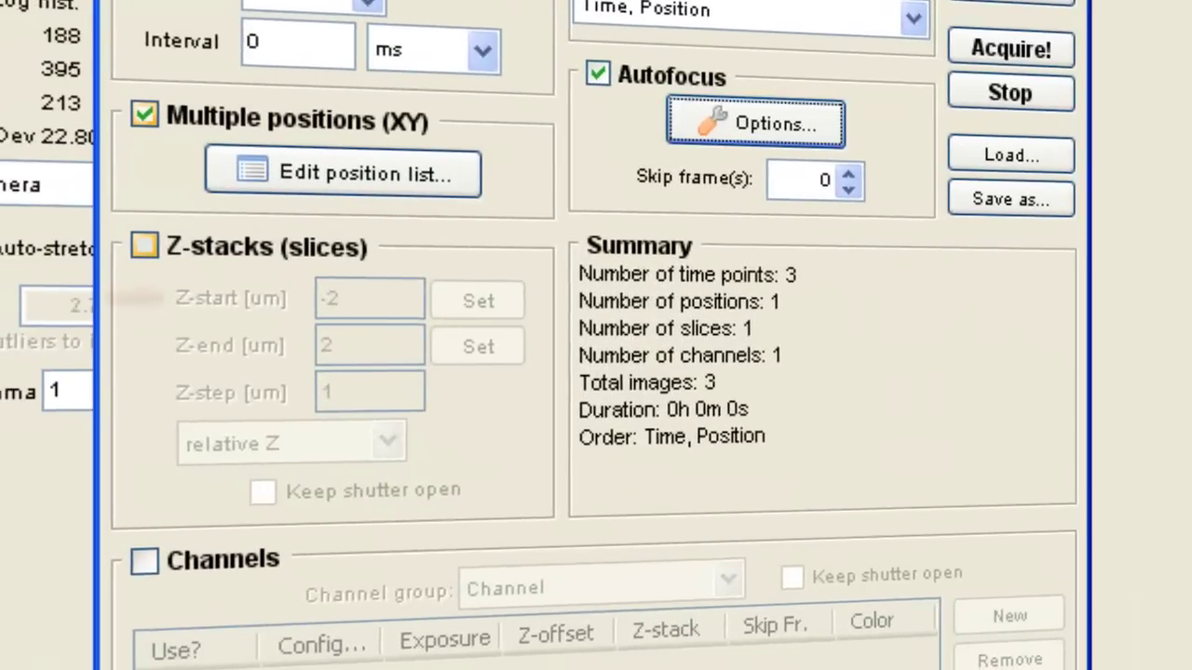
Step: Enable Z-stacks from -5 to 5 um with a 1 um step, using relative Z
click(145, 246)
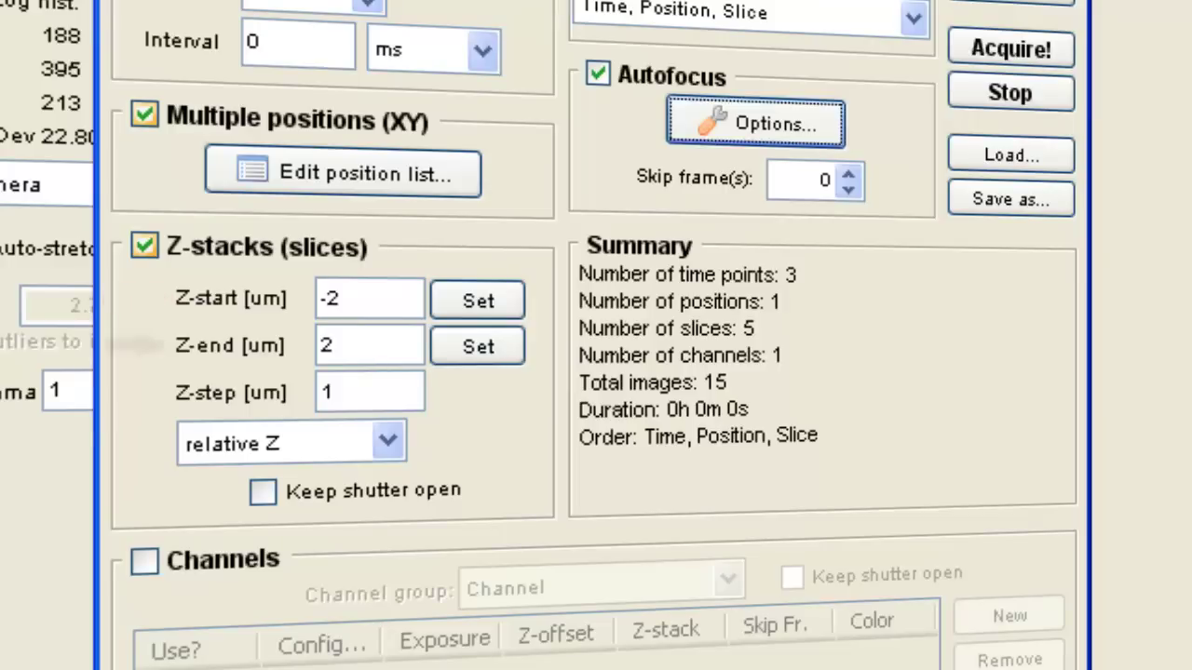
drag(342, 299, 321, 299)
text(-5)
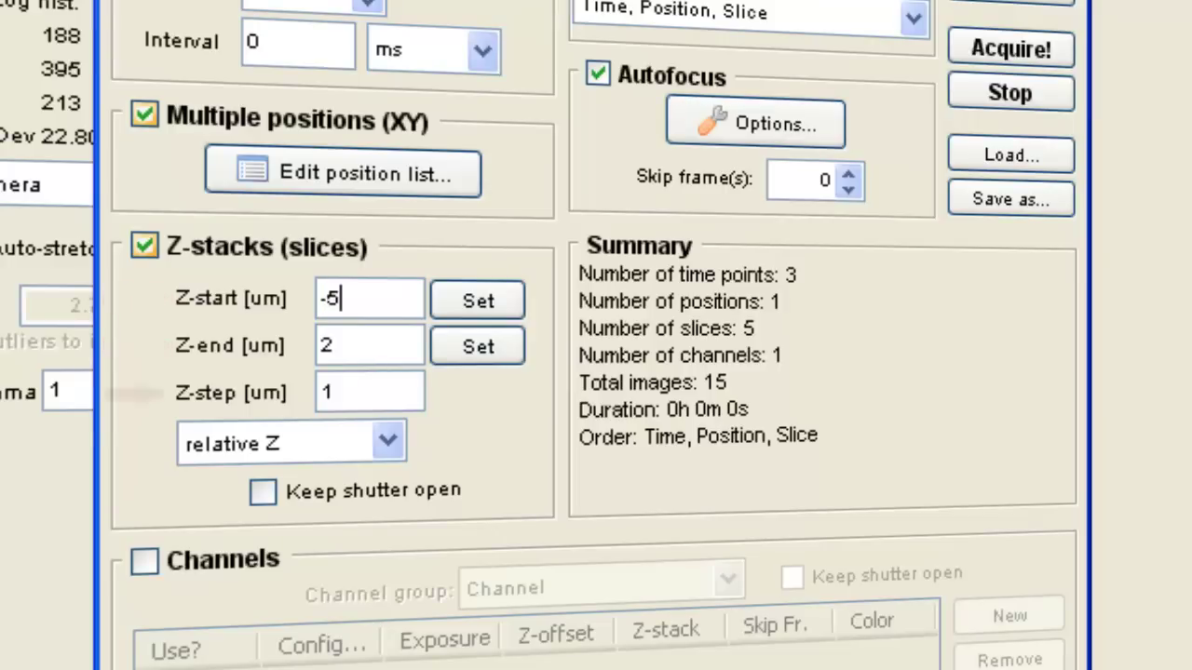
drag(336, 346, 321, 346)
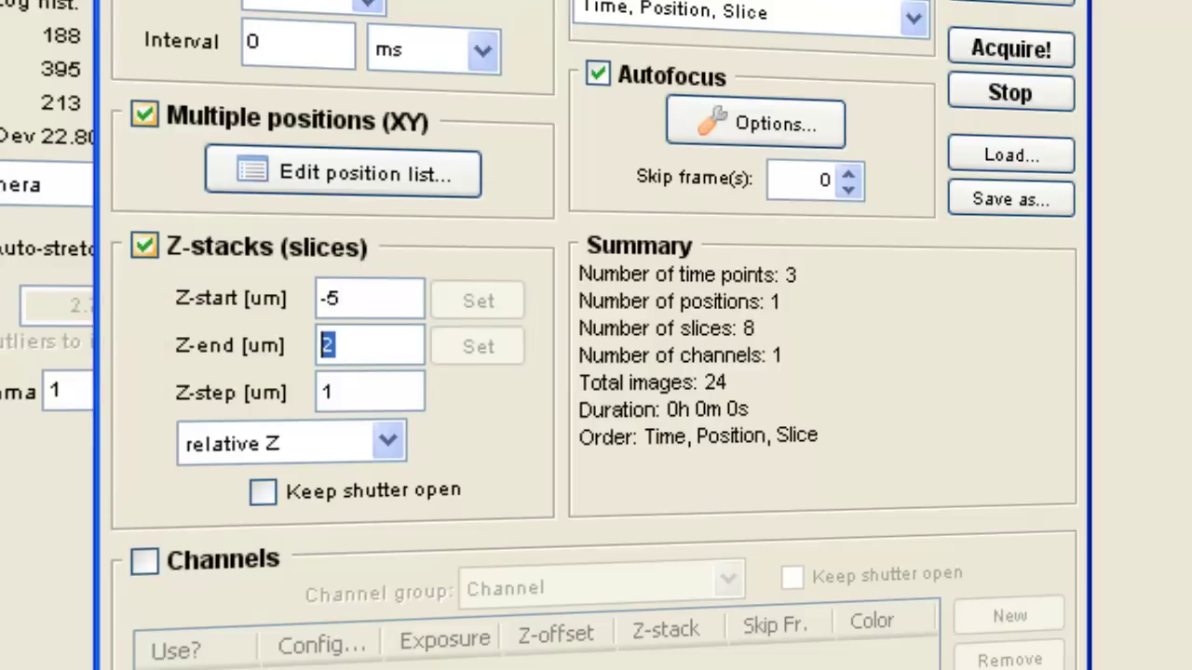
text(5)
text(1)
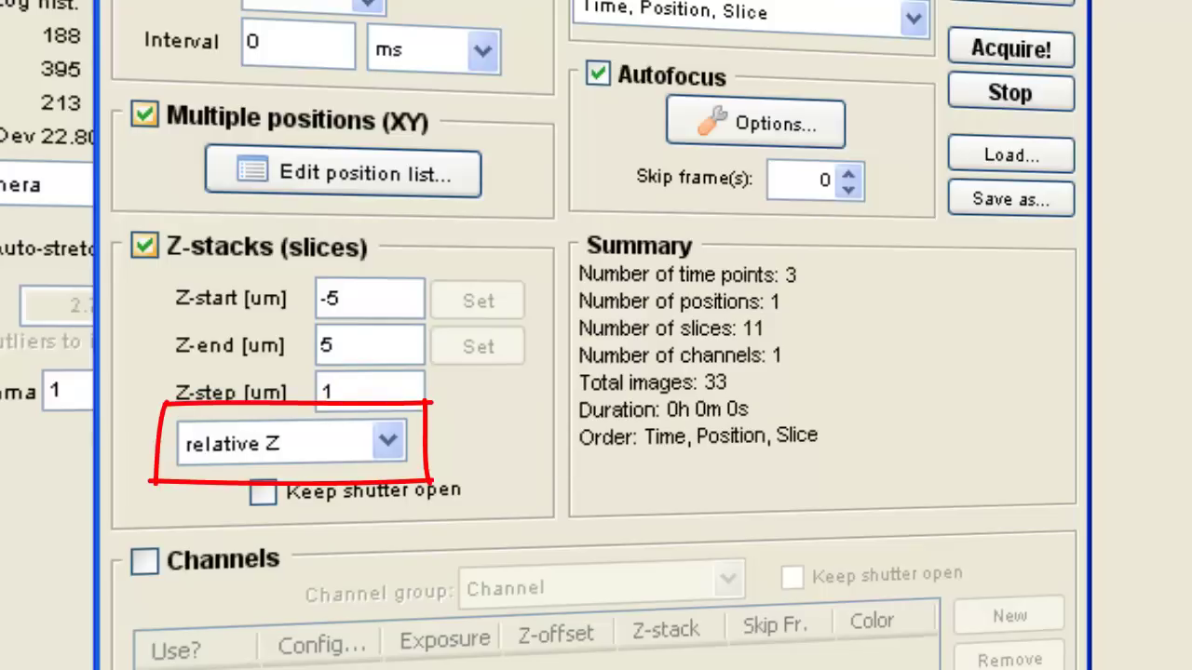
click(388, 441)
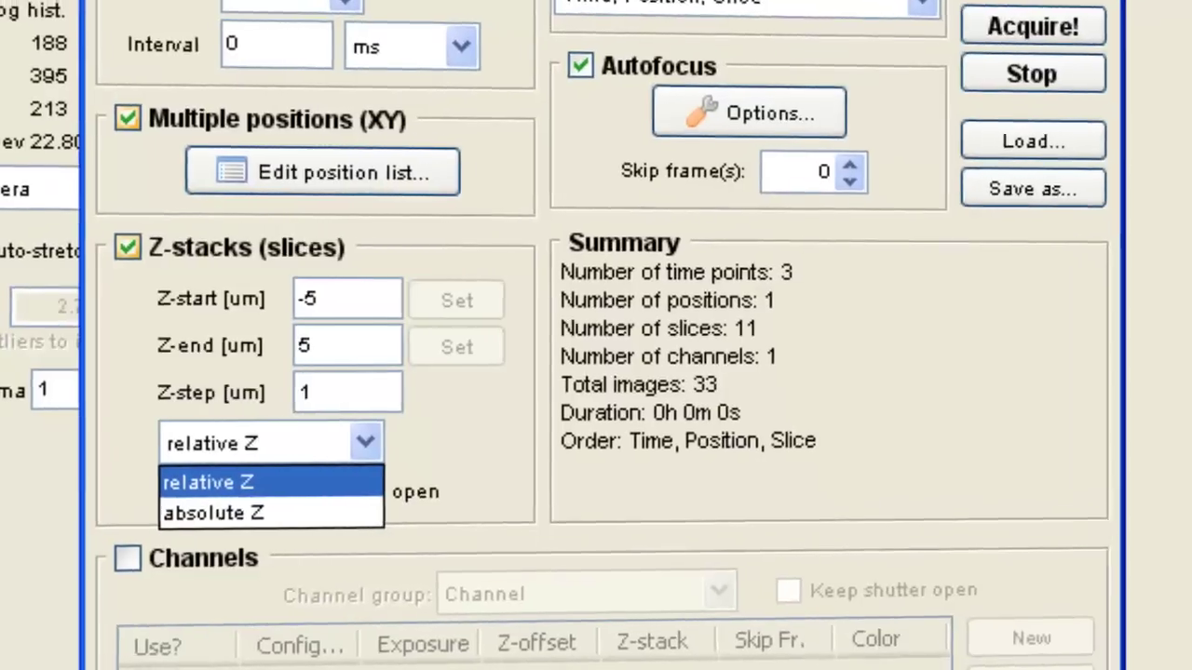
click(242, 483)
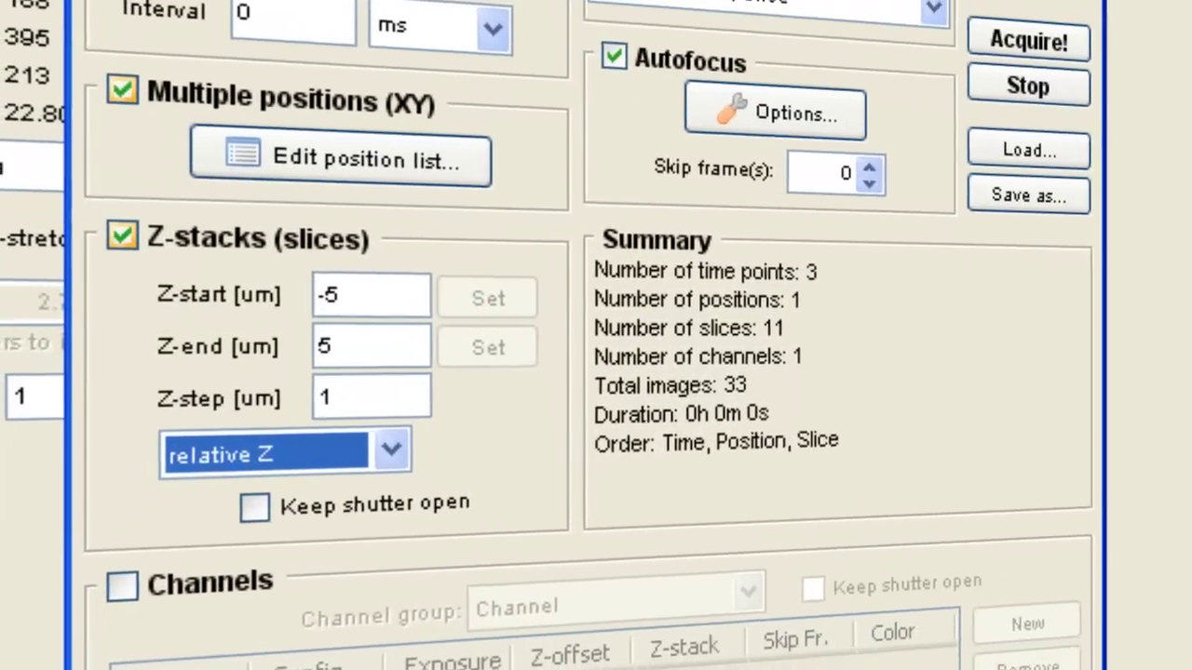
Step: Switch the Z-stack to absolute Z and set its start and end from the current focus position
click(335, 442)
key(Down)
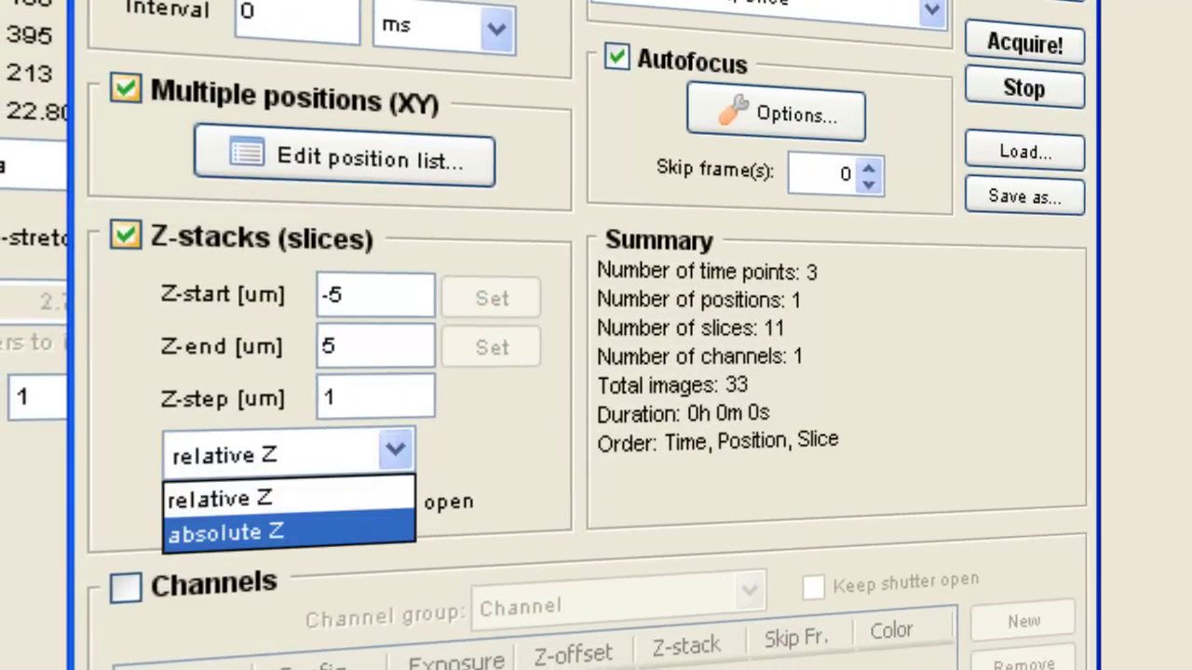
click(259, 531)
click(491, 298)
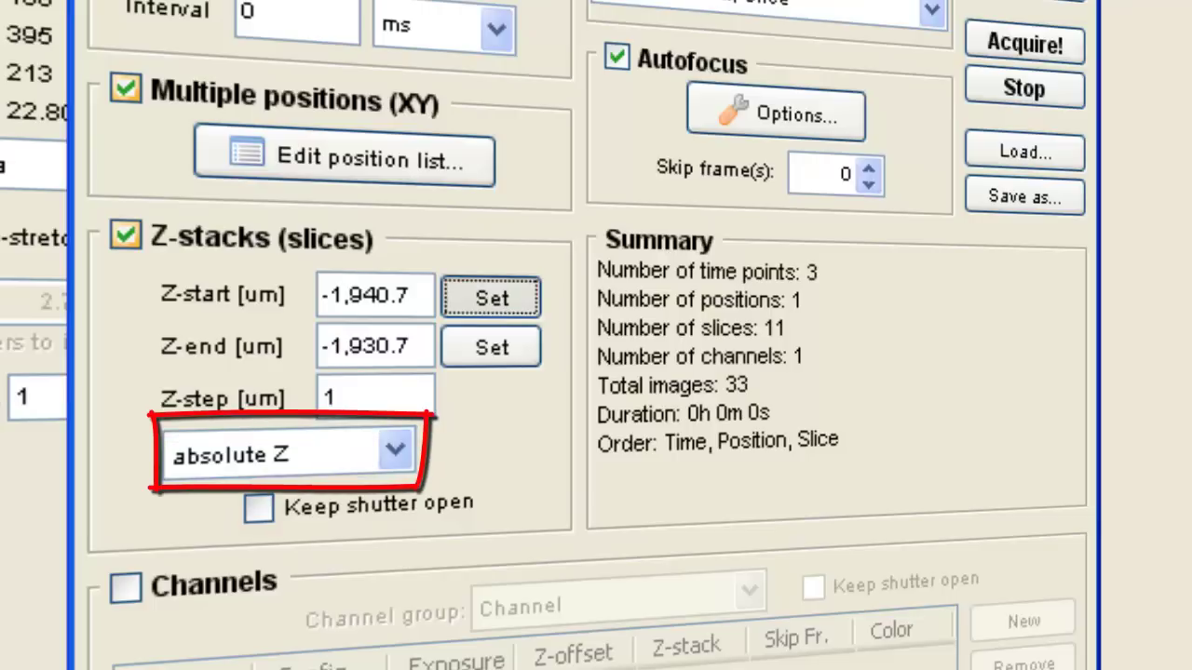
click(490, 348)
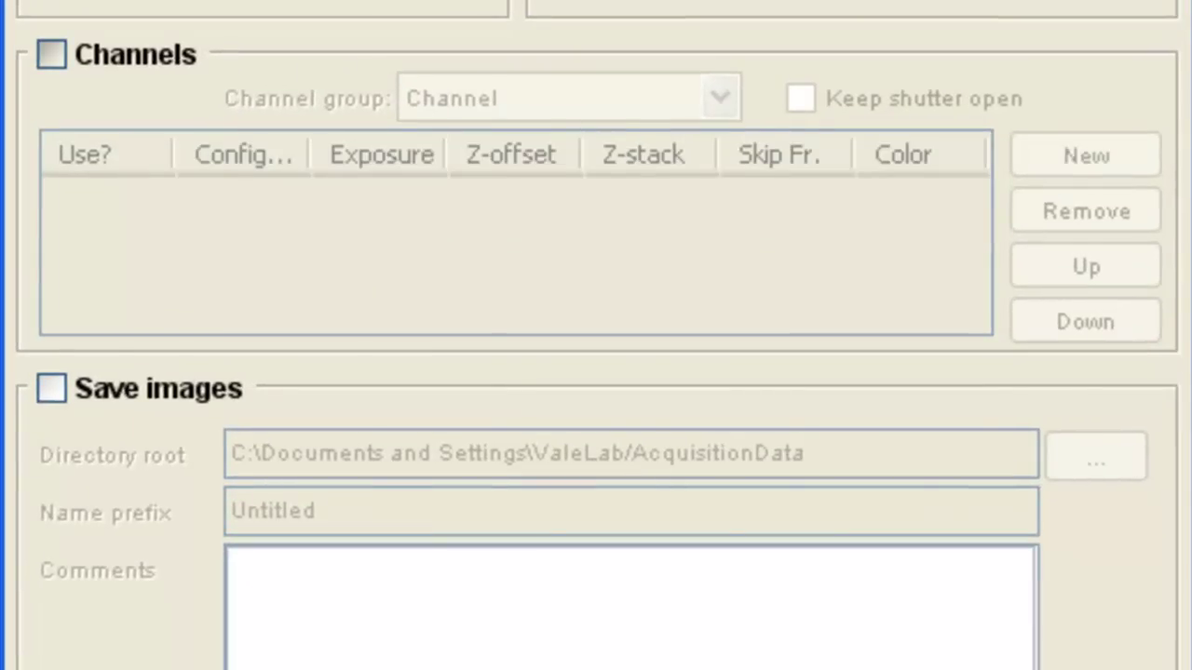
Step: Enable channels and add two channels, Cy5 and DAPI, from the Channel group
click(195, 424)
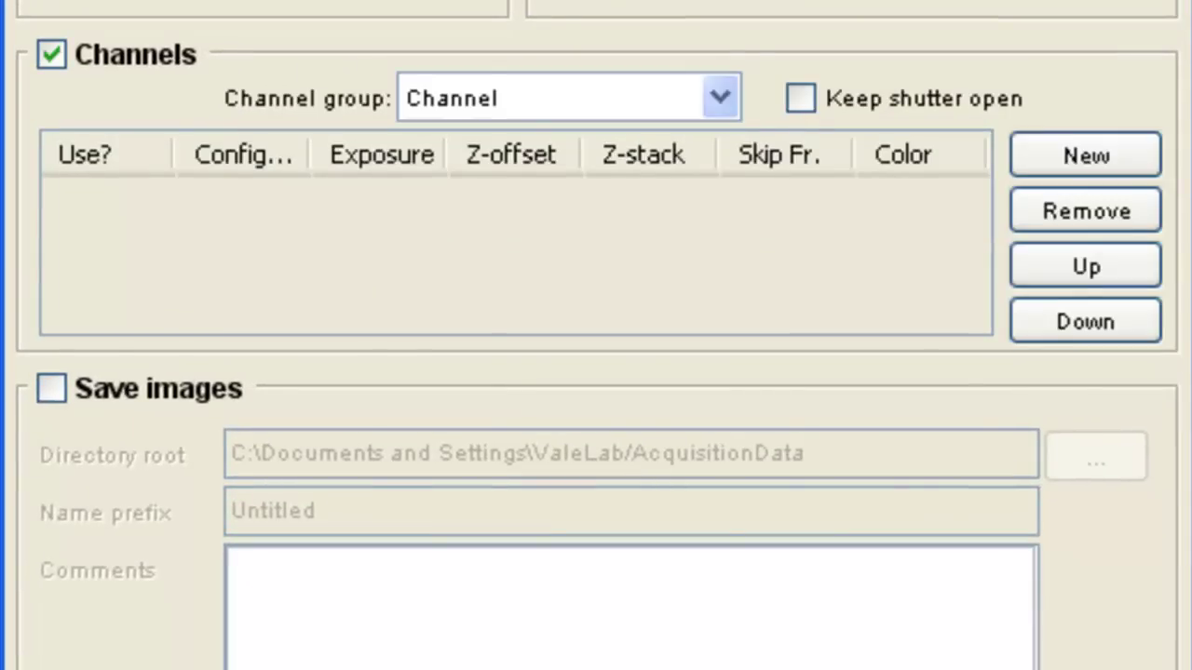
click(1086, 155)
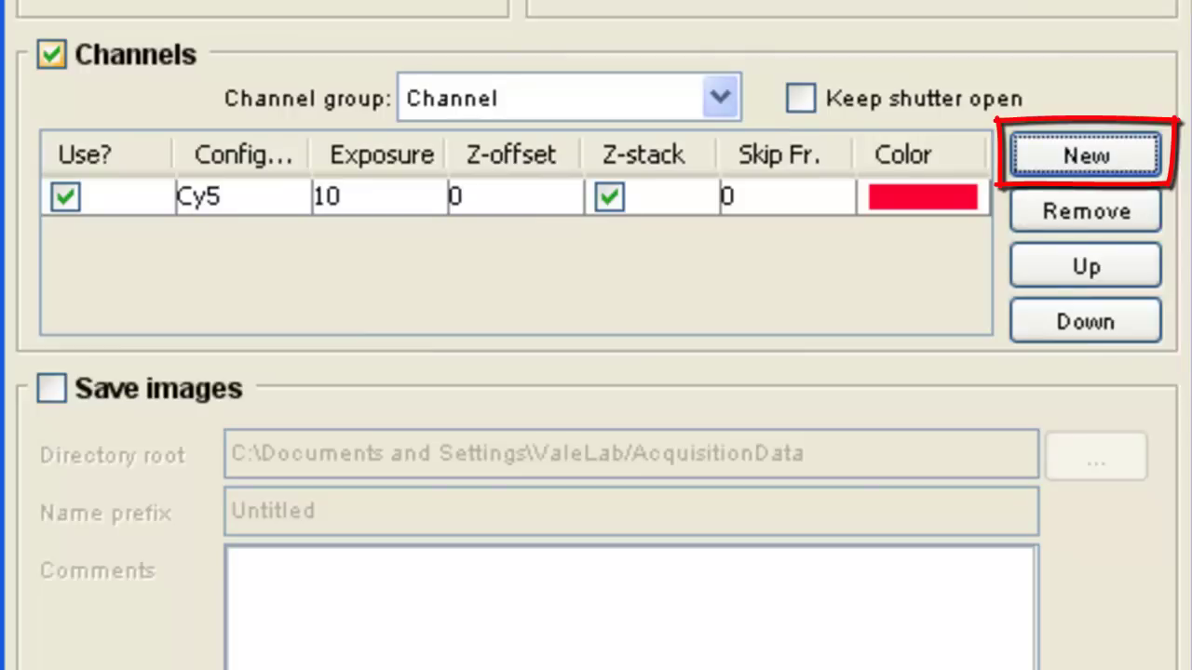
click(1085, 155)
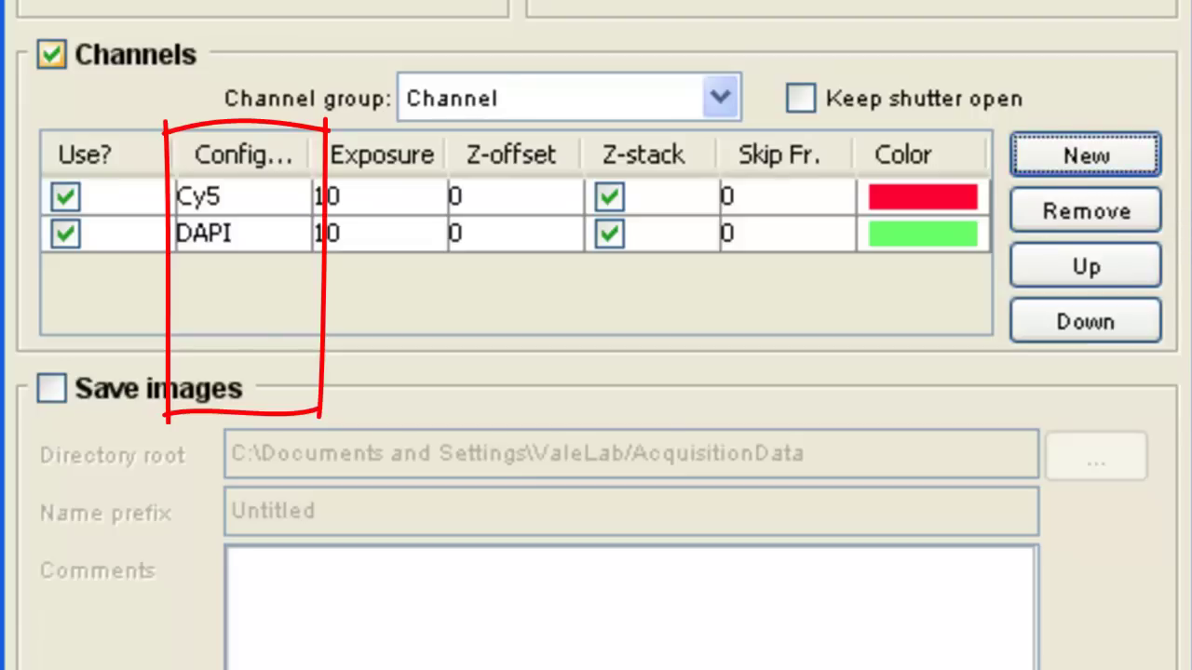
Step: Change the first channel to Rhodamine with an exposure of 150, keeping its Z-offset and skipped frames at 0
click(244, 197)
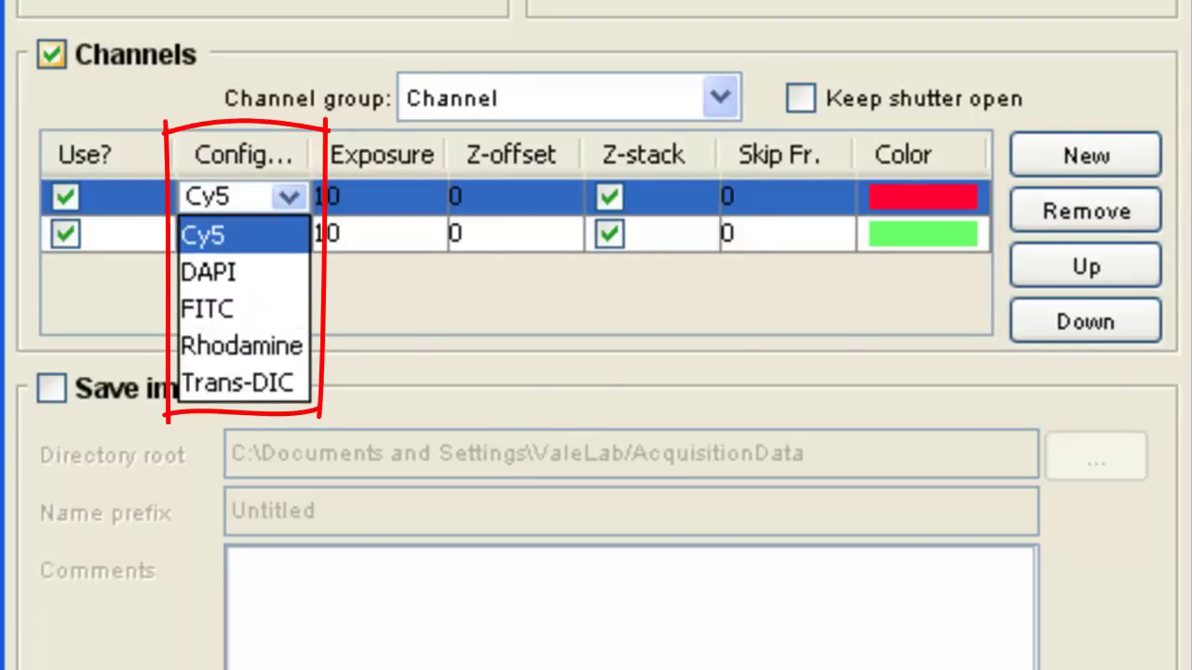
click(242, 347)
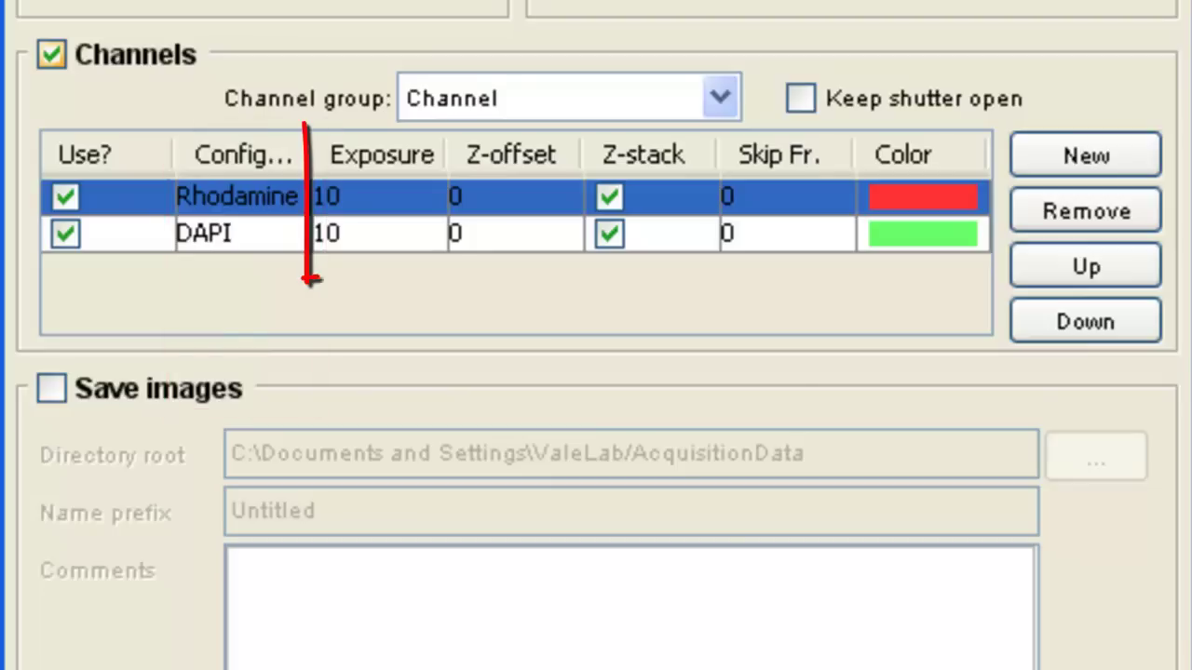
click(359, 197)
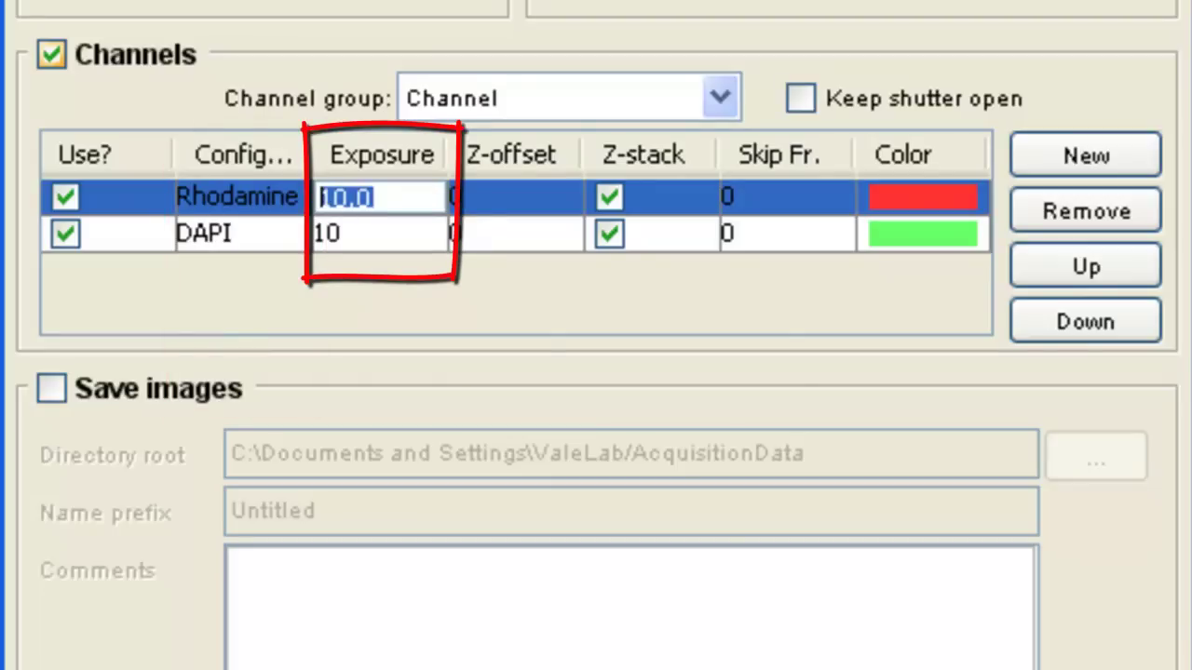
text(150)
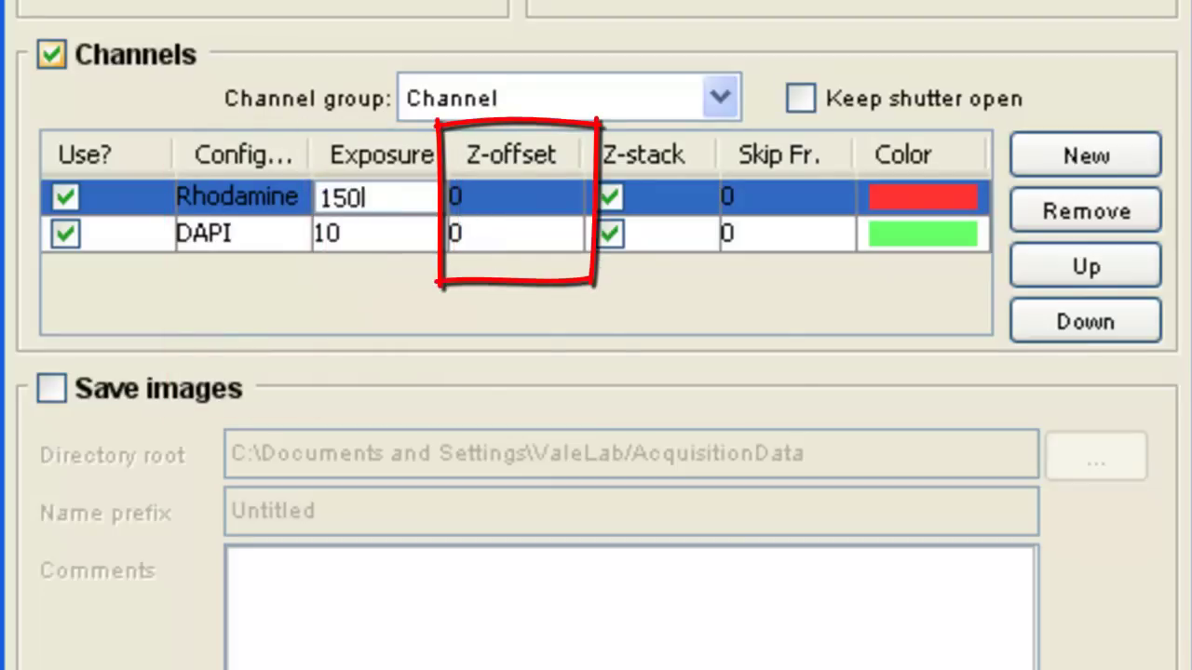
click(512, 197)
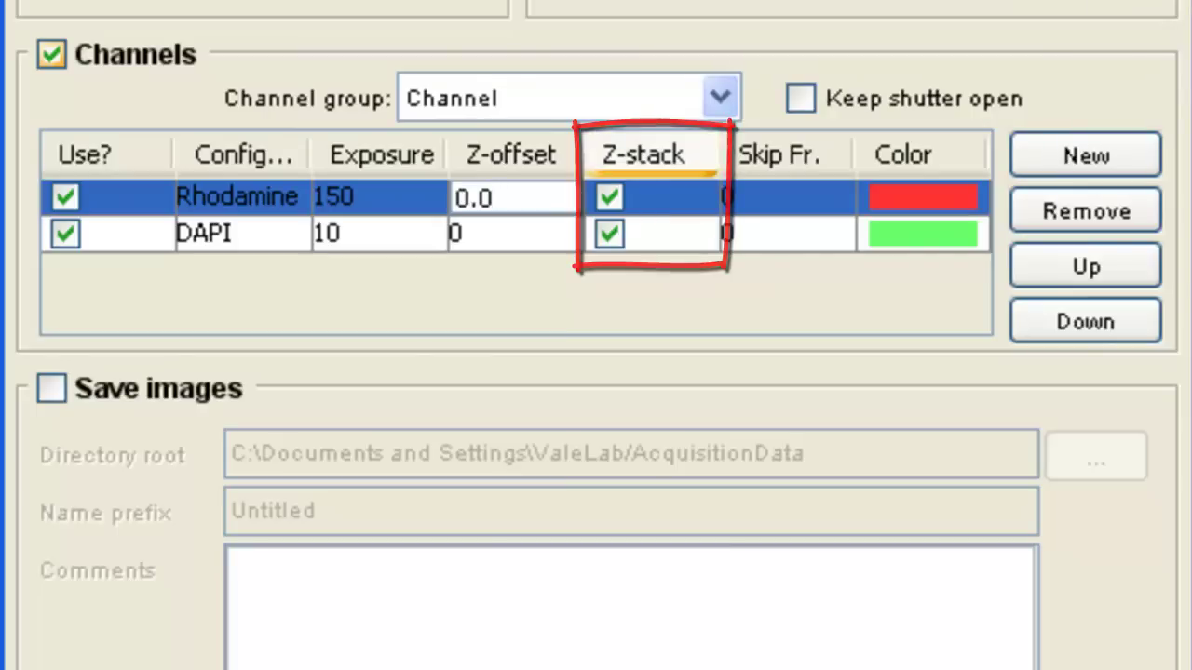
click(787, 197)
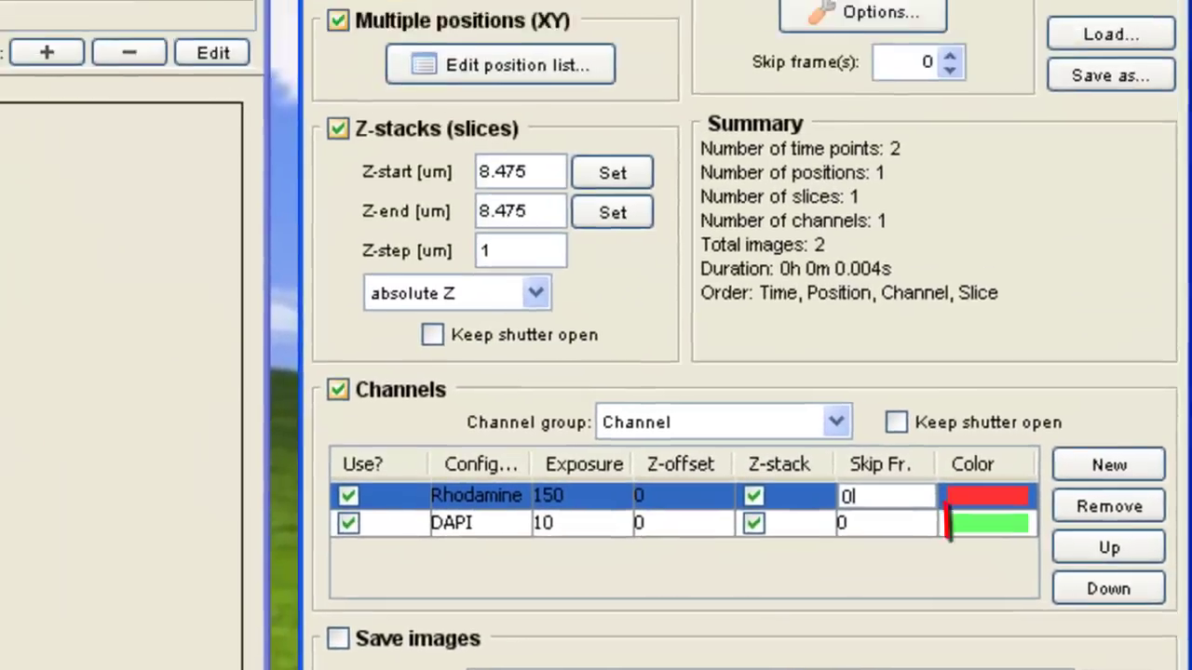
click(923, 197)
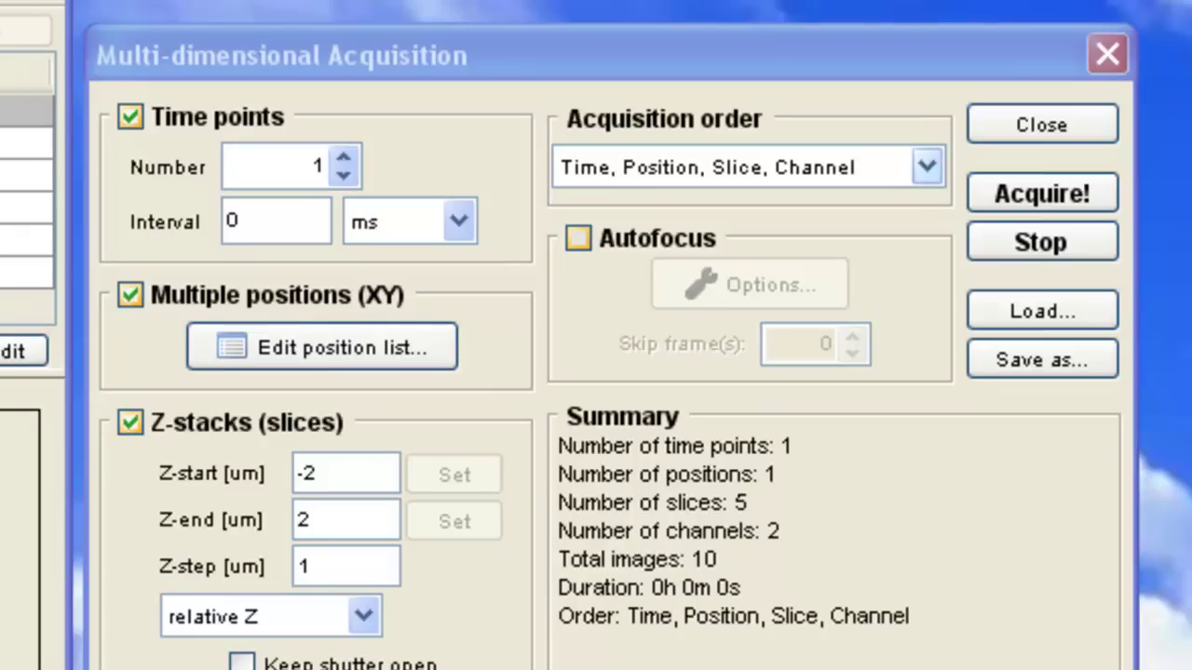
Step: Choose Time, Position, Slice, Channel as the acquisition order
click(927, 167)
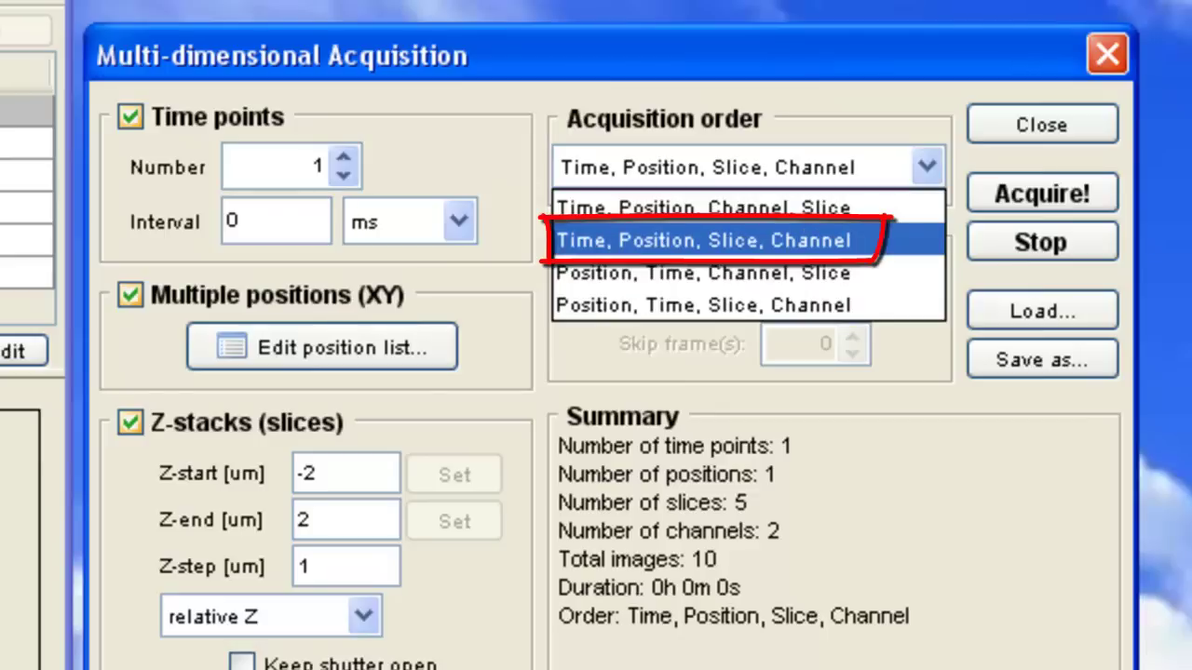
click(704, 240)
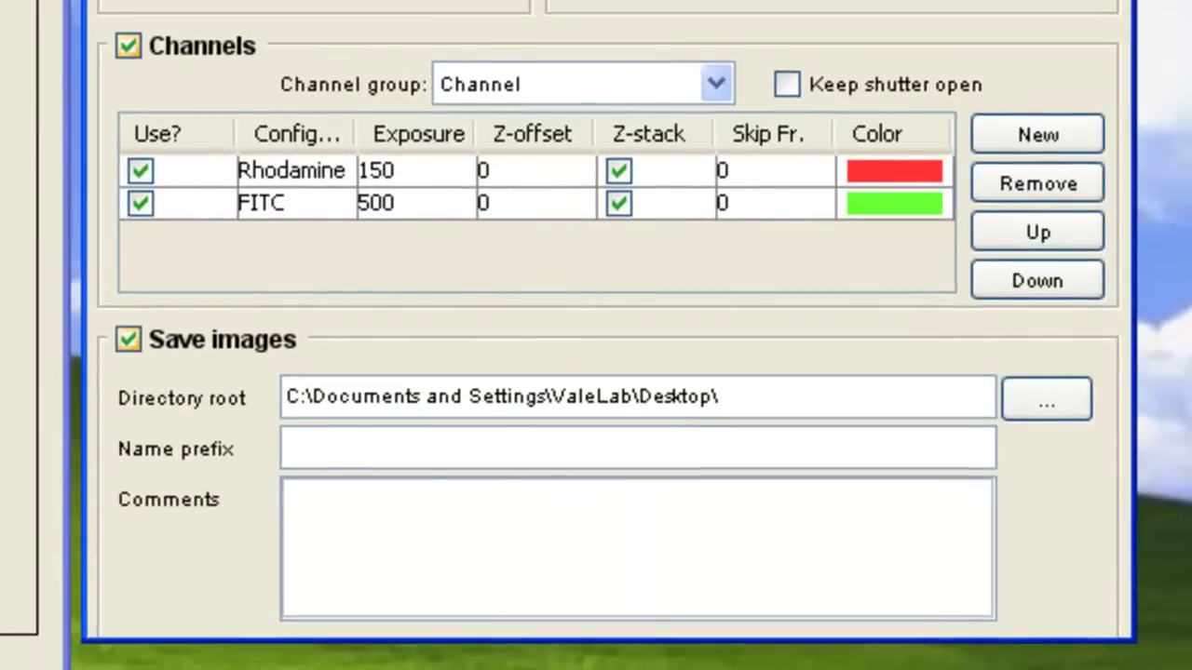
Step: Turn image saving off and back on for the acquisition
click(129, 340)
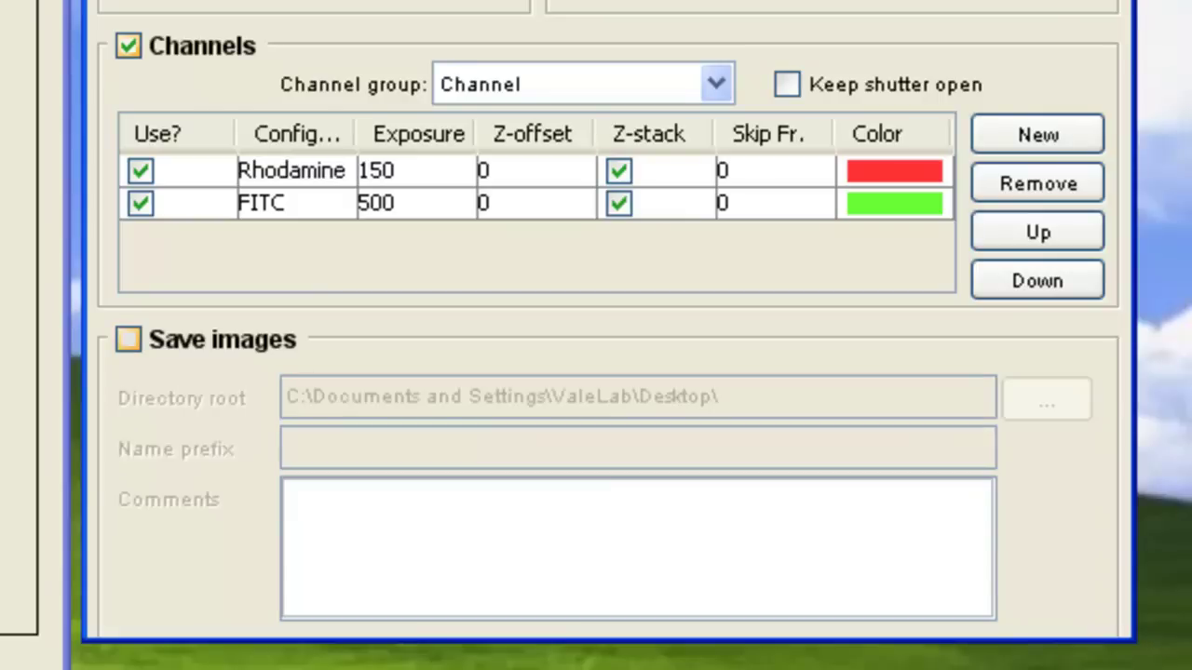
click(128, 340)
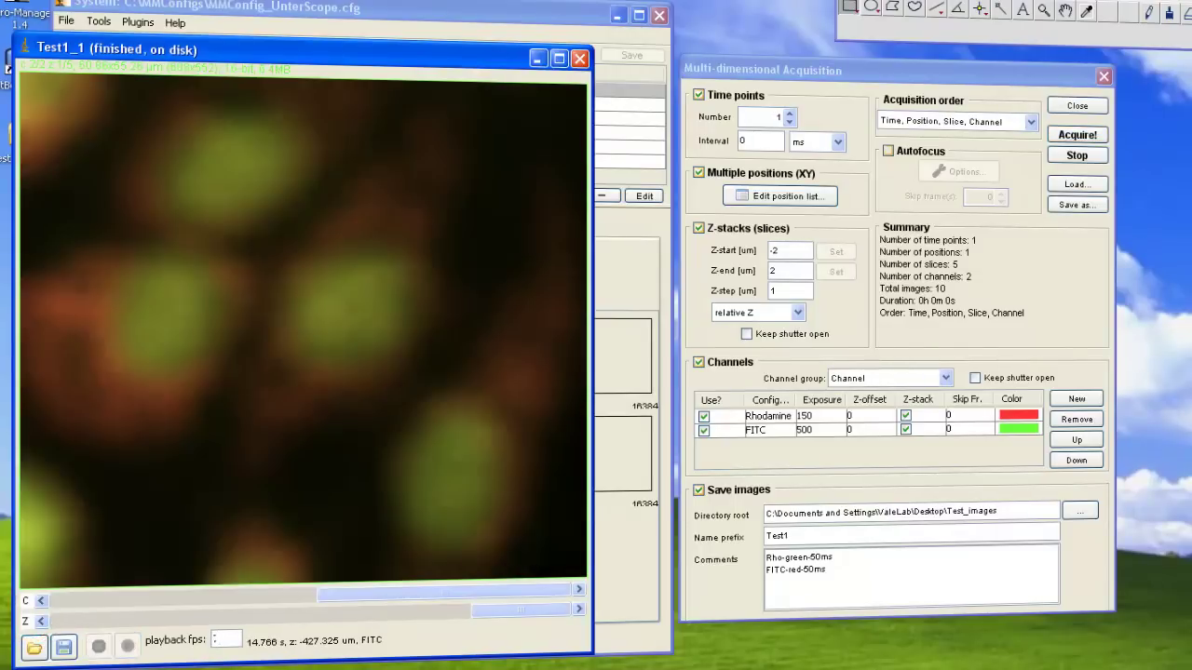
Step: Browse the Z-slices of the acquired Test1_1 image and toggle the Rhodamine and FITC channels off and on to view each separately
mouse_move(512, 611)
mouse_down()
mouse_move(135, 620)
mouse_move(324, 615)
mouse_up()
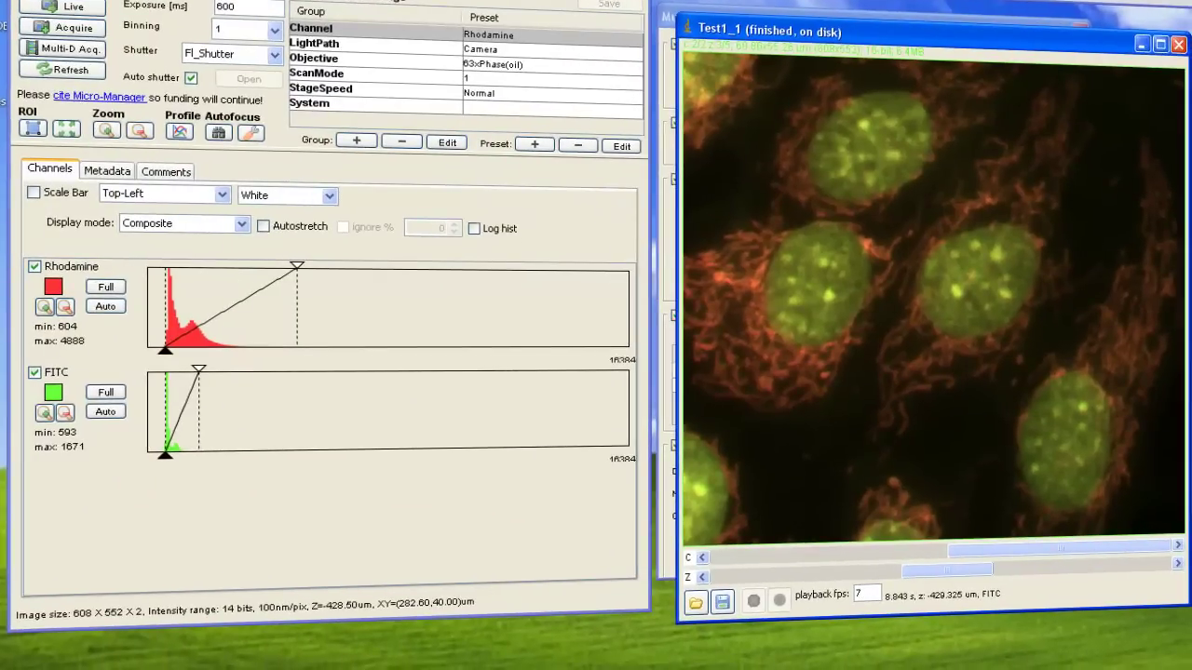
click(34, 267)
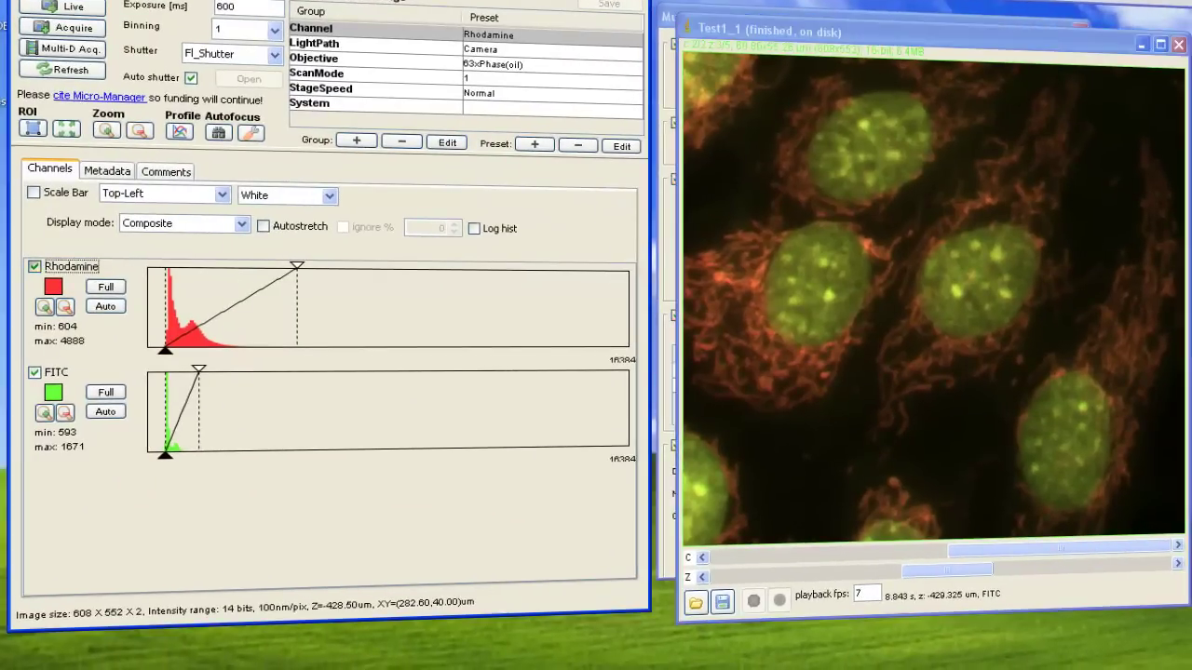
click(35, 267)
click(34, 372)
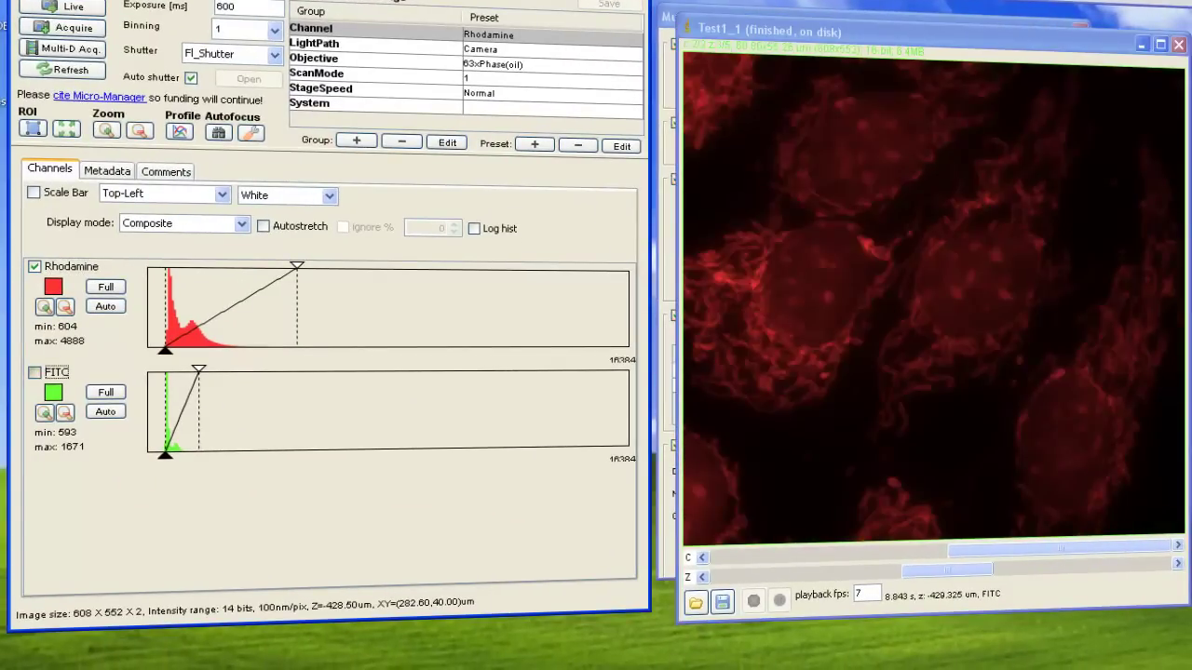
click(35, 373)
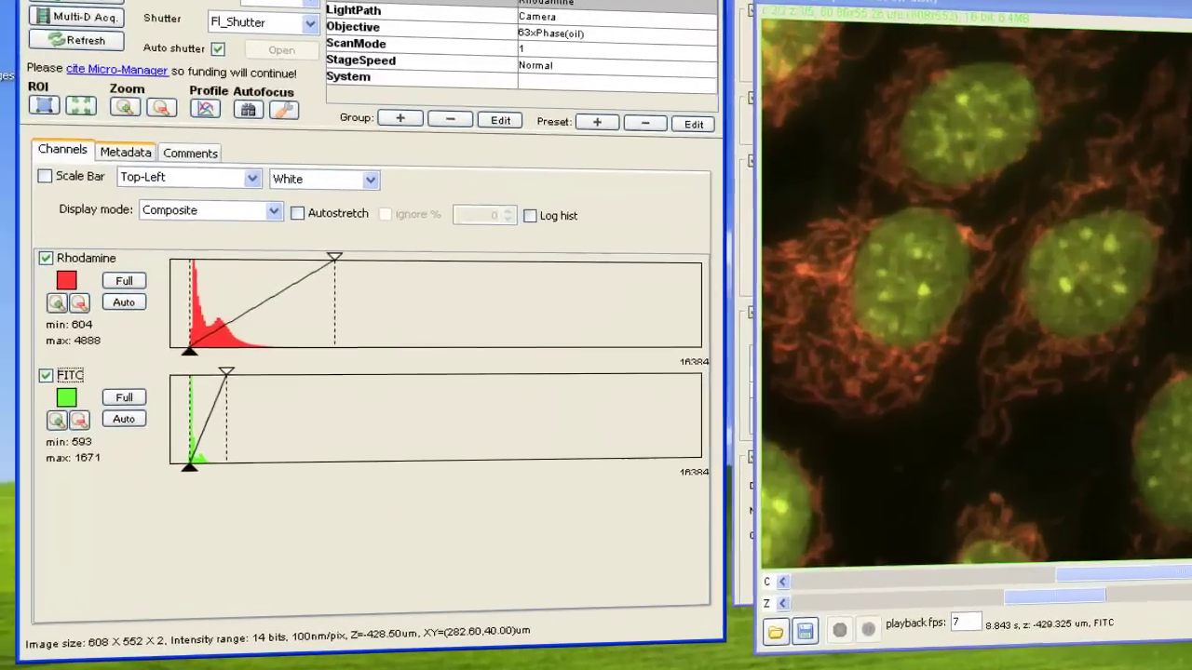
Step: Examine the acquired image's acquisition and per-image metadata, and its comments
click(108, 172)
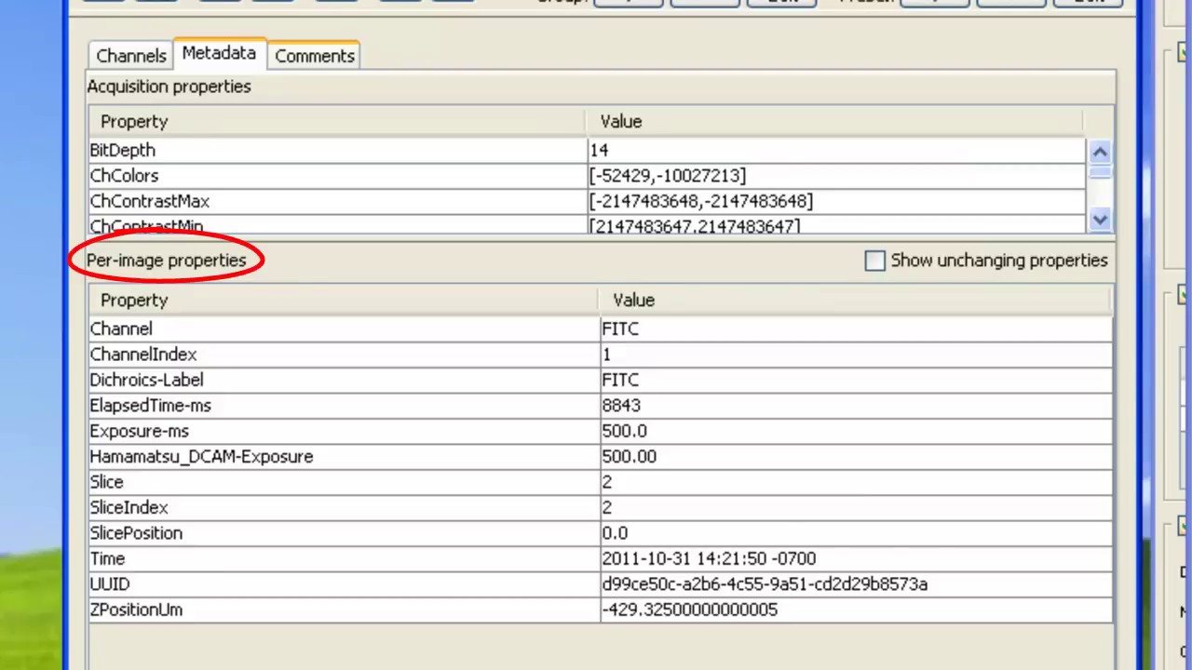
click(314, 56)
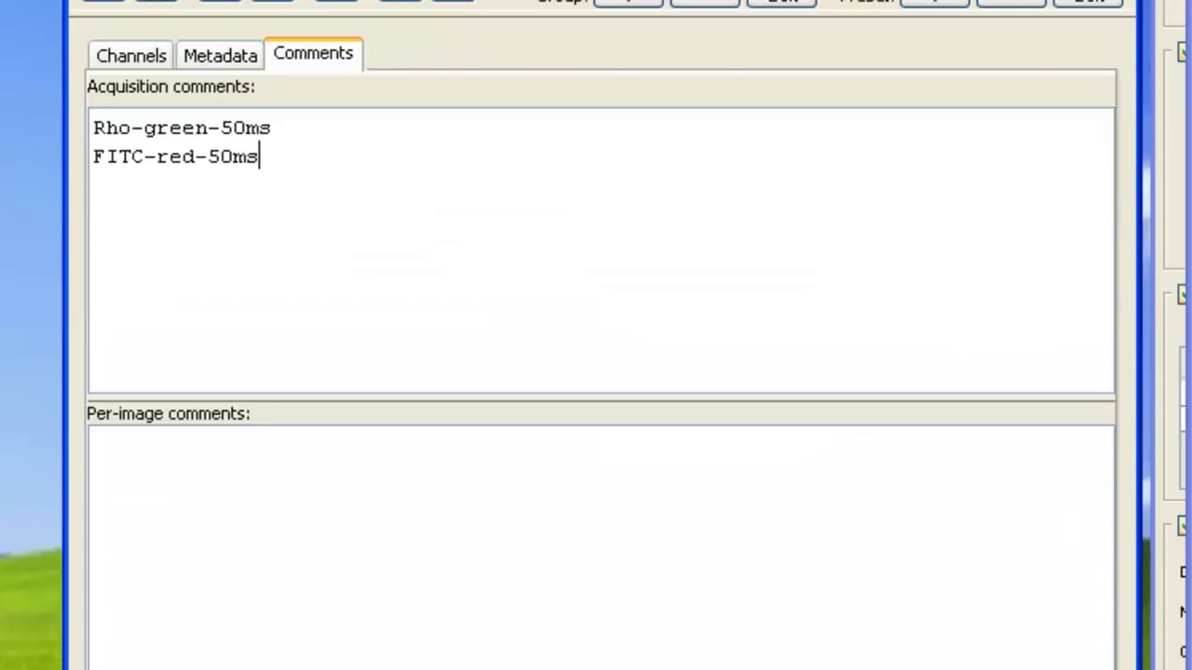